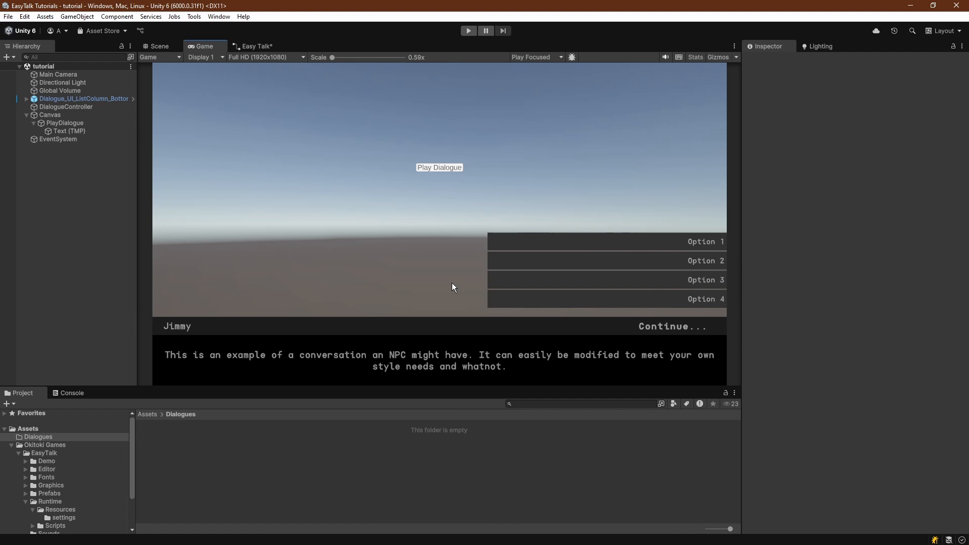
Create an EasyTalk Dialogue asset in the Dialogues folder and open it in the node editor
right_click(190, 456)
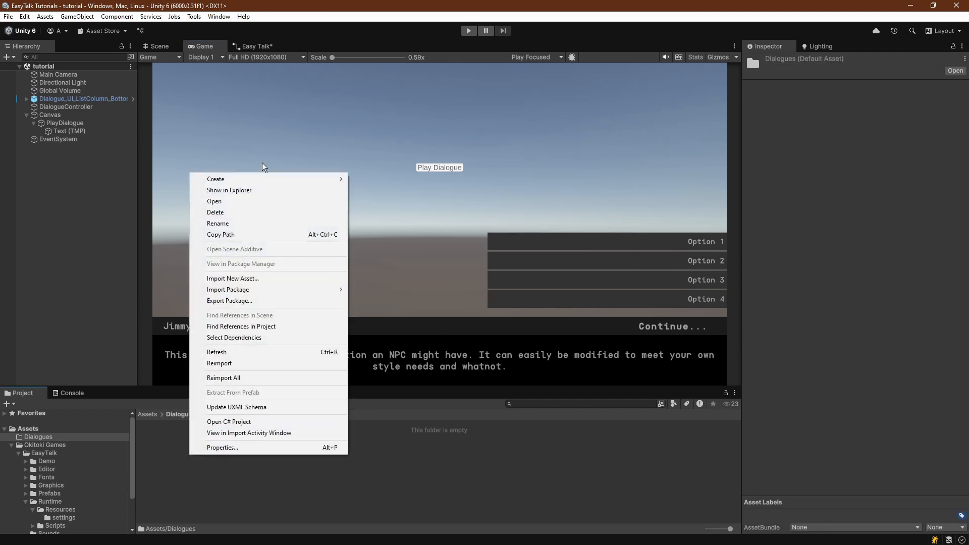
mouse_move(272, 179)
mouse_move(409, 445)
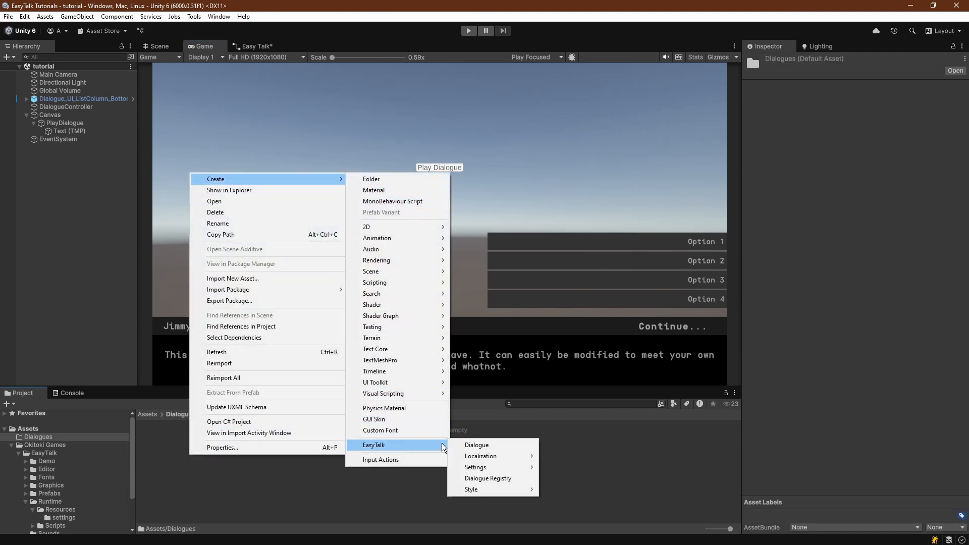
left_click(484, 443)
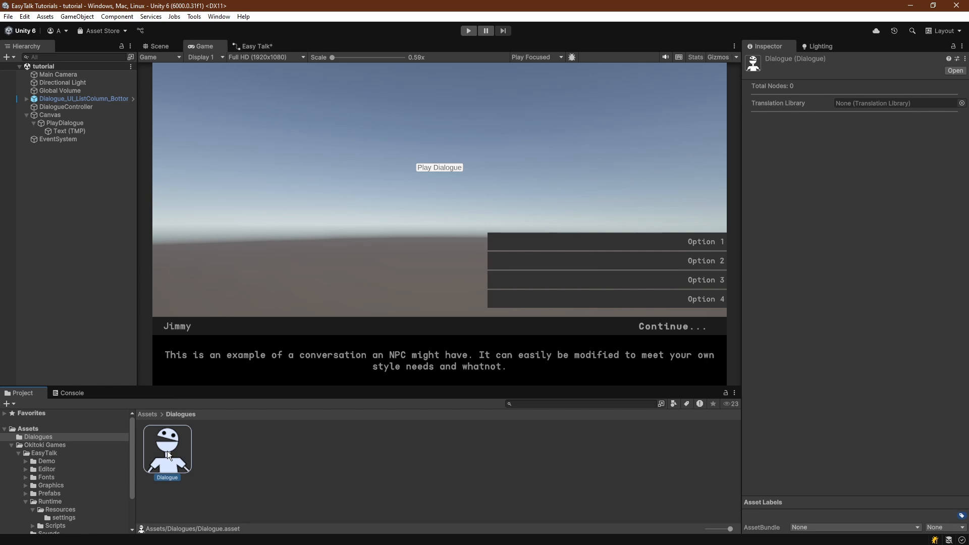
double_click(168, 451)
left_click(492, 300)
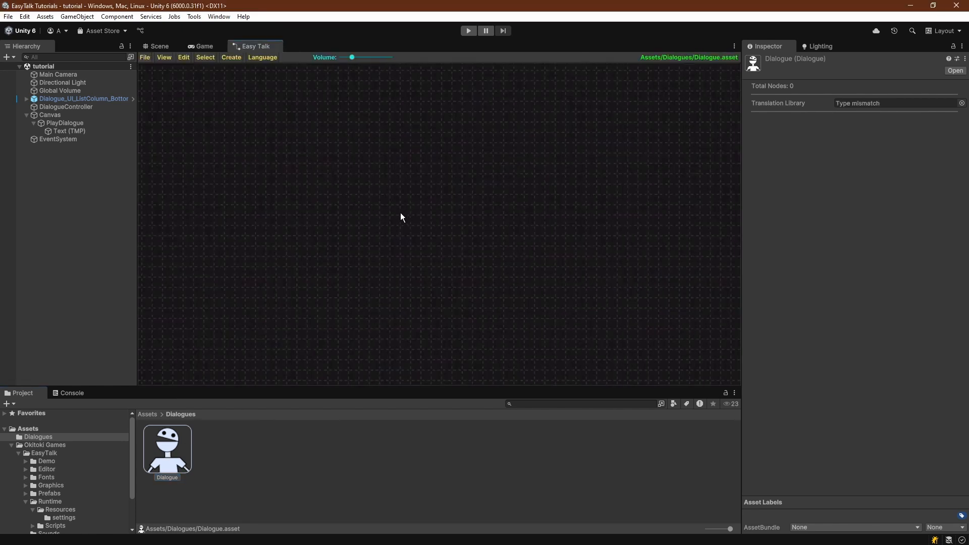
Add an Entry node and an Exit node to the dialogue graph and place them apart, Entry upper left of Exit
right_click(352, 209)
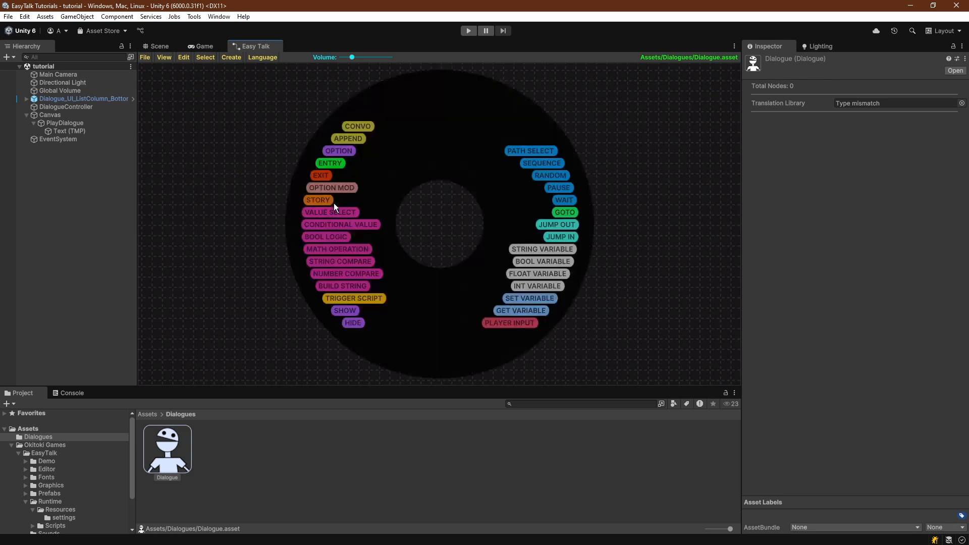
left_click(335, 164)
left_click(321, 175)
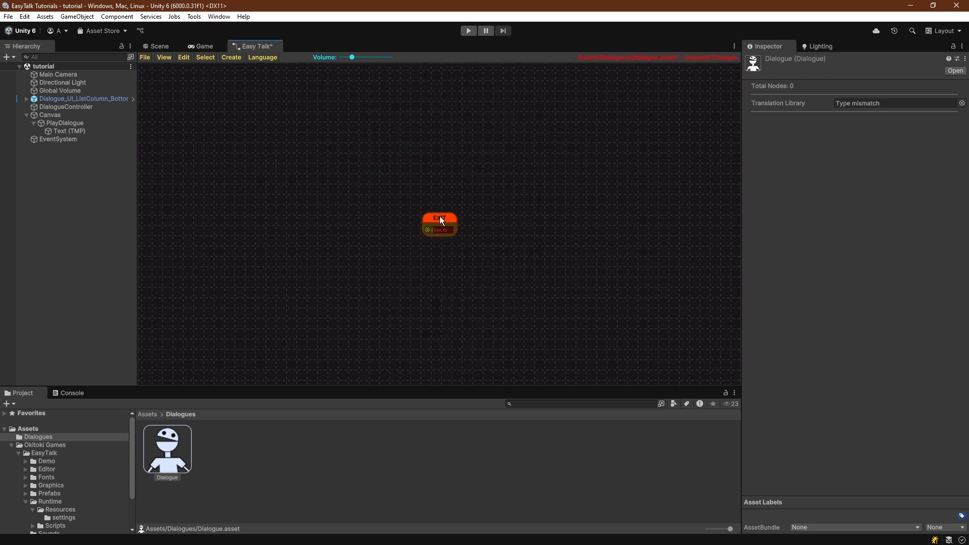
left_click_drag(440, 216, 599, 262)
left_click_drag(444, 219, 291, 163)
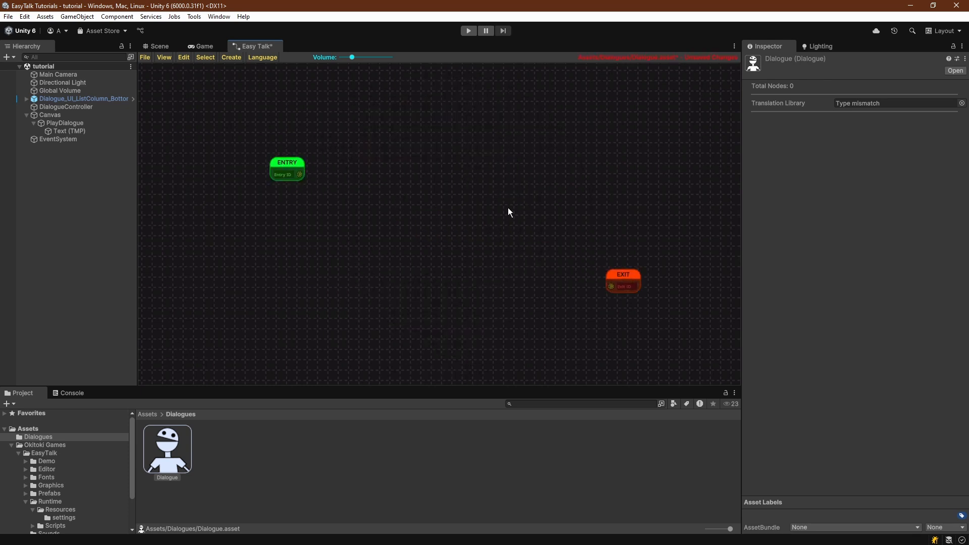
Add a String Compare node and position it between the Entry and Exit nodes
right_click(459, 227)
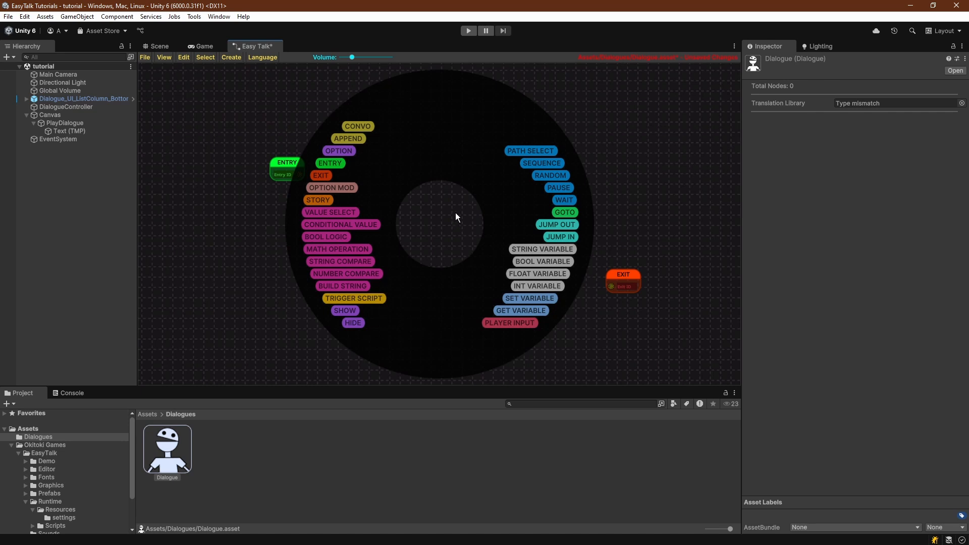
left_click(338, 262)
left_click_drag(425, 205, 402, 197)
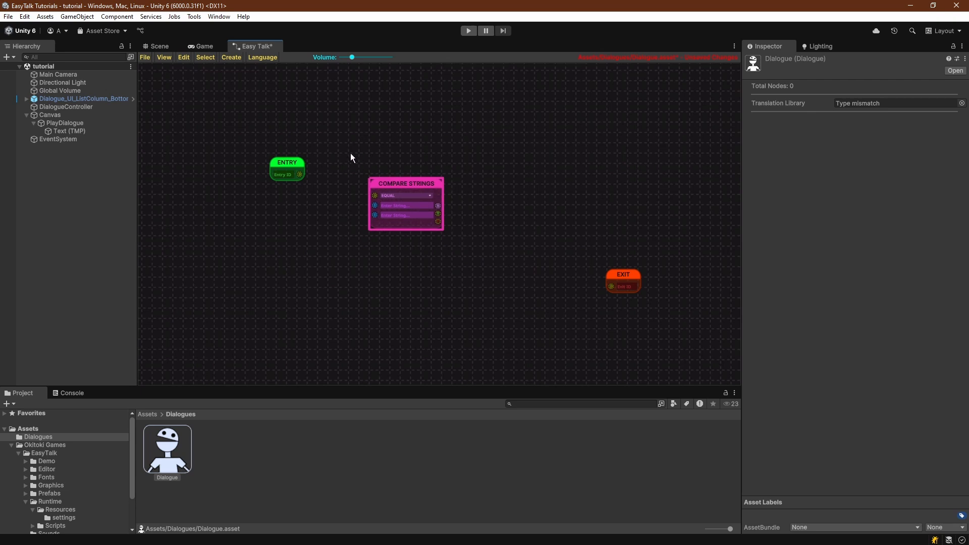
Connect the Entry node's output to the Compare Strings node and move that node slightly closer to Entry
scroll(347, 167, "up", 2)
left_click_drag(274, 182, 412, 198)
left_click(405, 173)
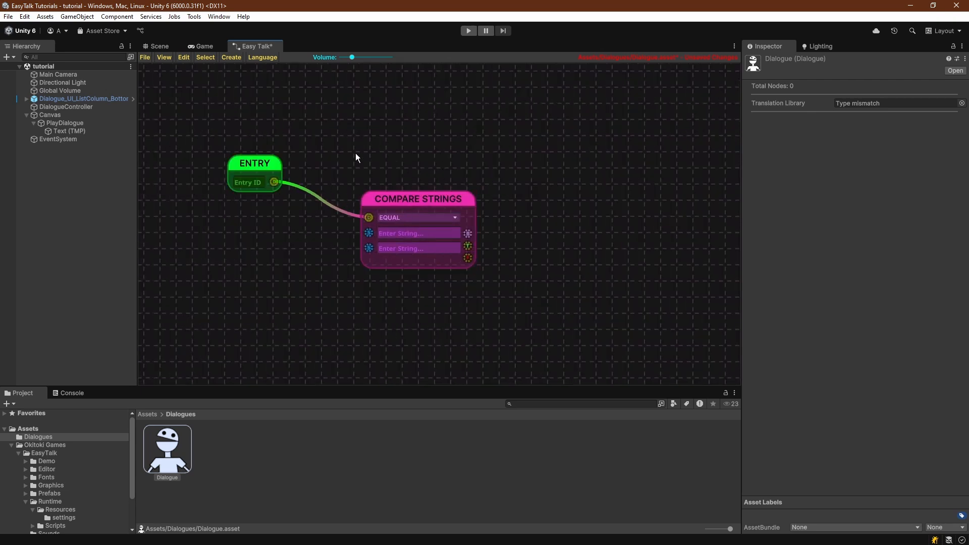
middle_click_drag(355, 153, 390, 156)
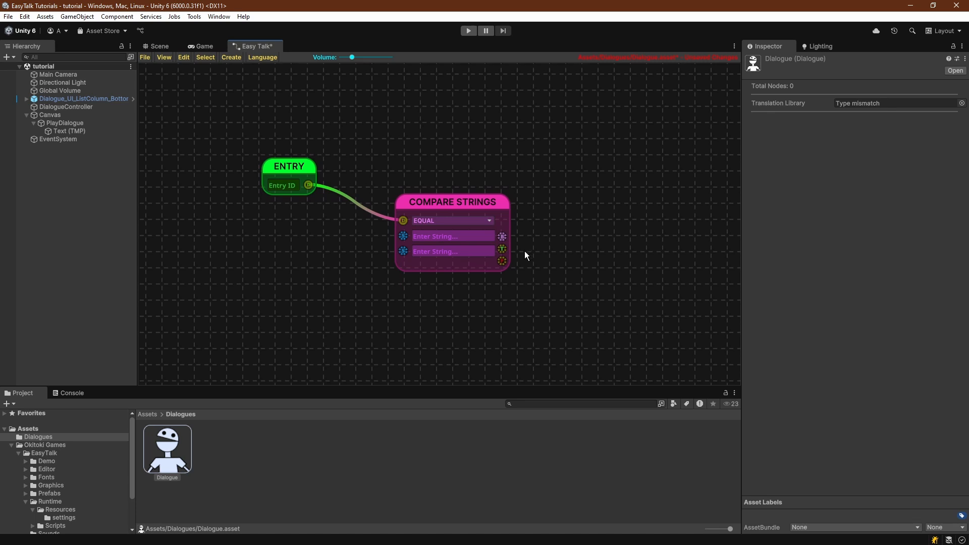
left_click_drag(458, 203, 433, 206)
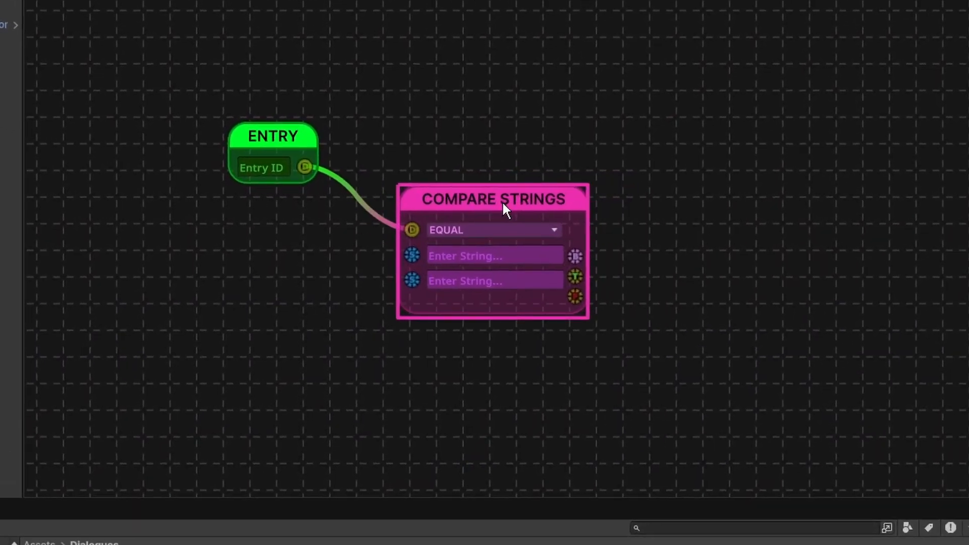
Enter ABC in both string fields of the Compare Strings node
left_click(552, 230)
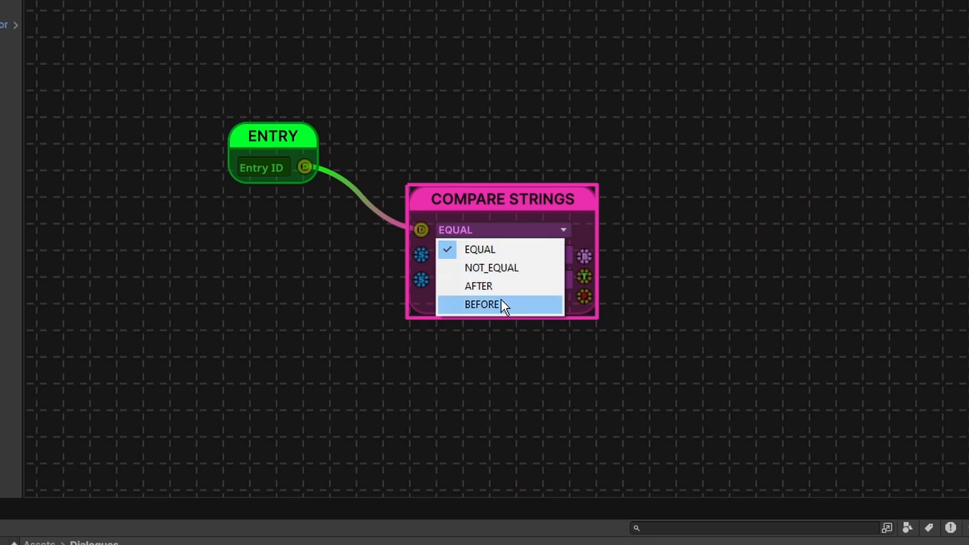
left_click(508, 200)
left_click(461, 256)
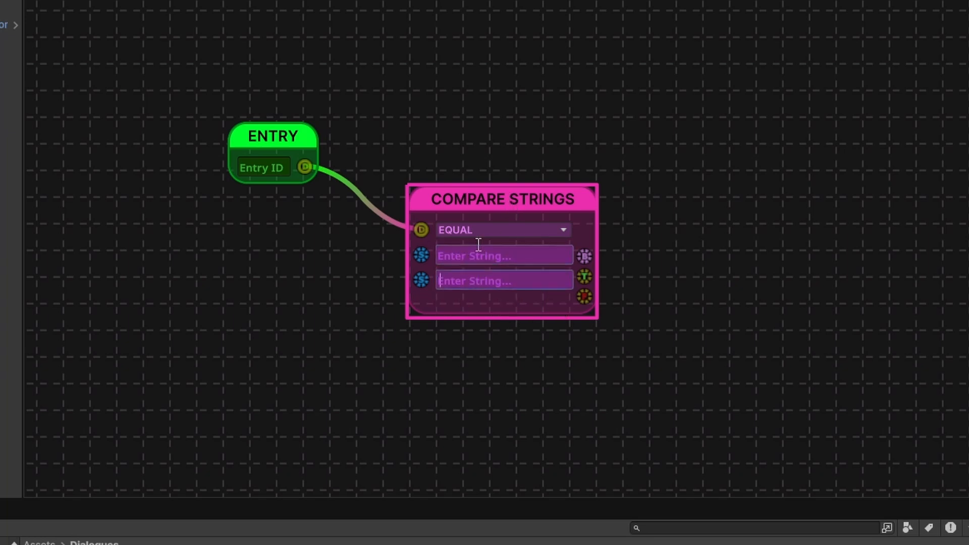
left_click(479, 280)
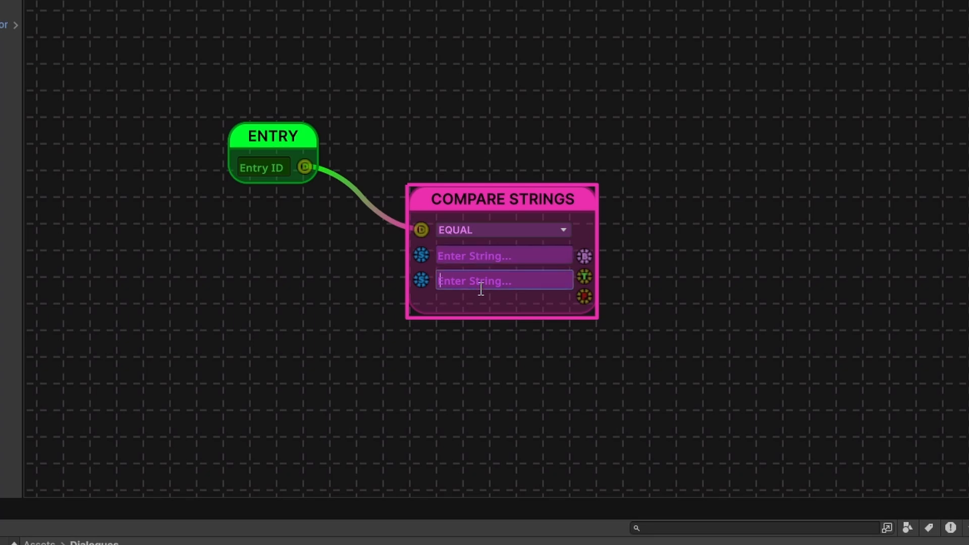
left_click(485, 254)
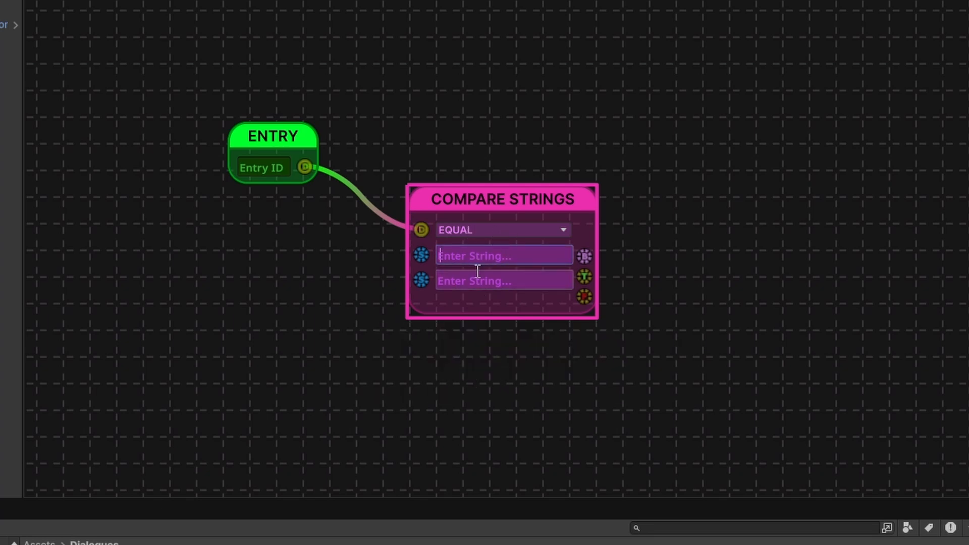
type("ABC")
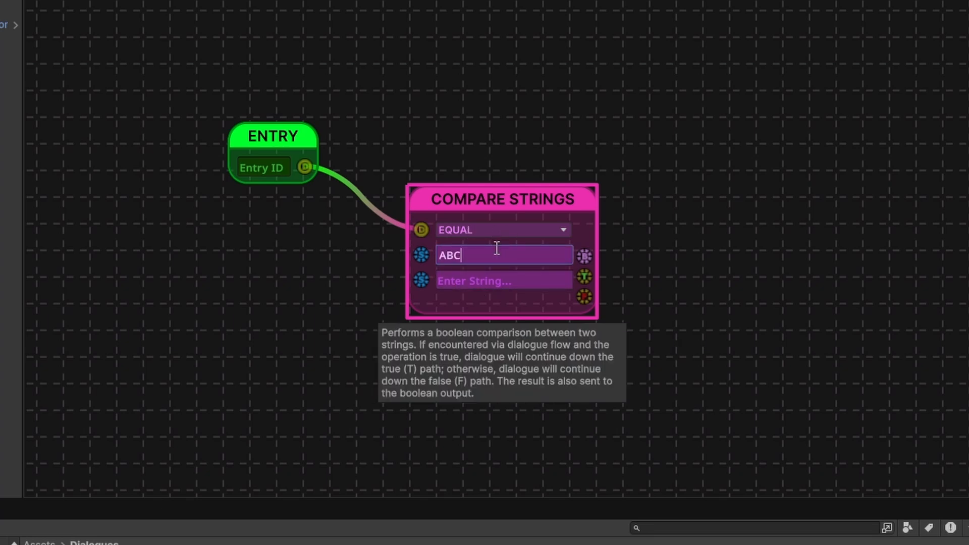
left_click(480, 280)
type("ABC")
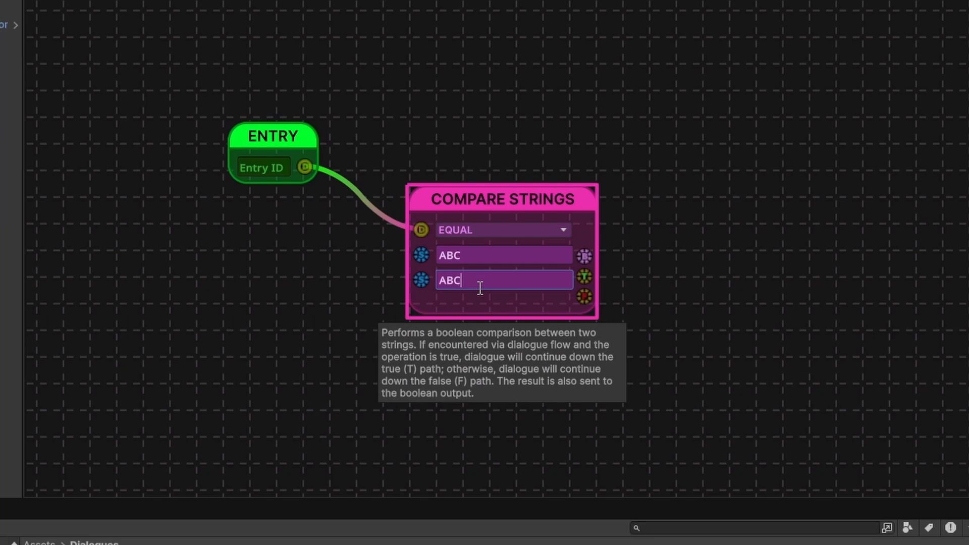
left_click(481, 107)
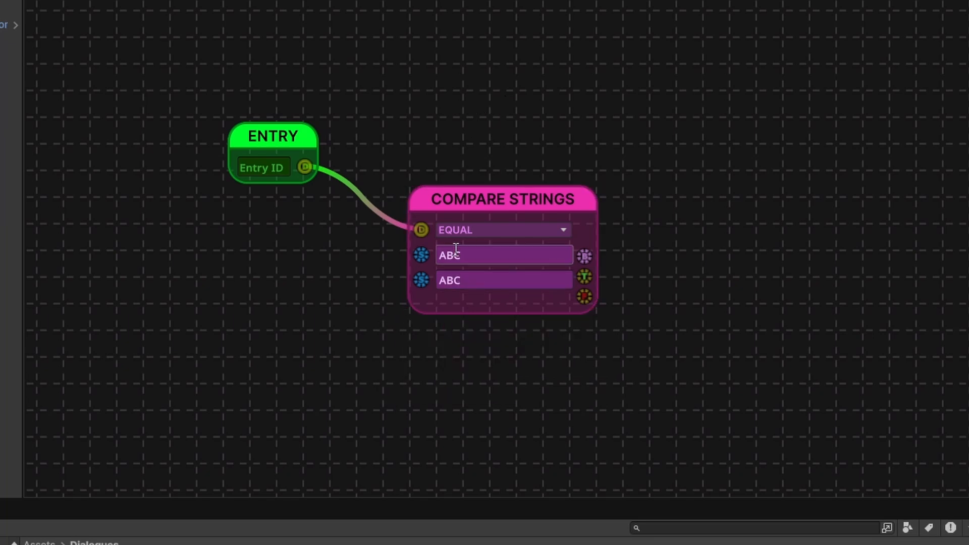
Examine the Compare Strings node's comparison operators and its boolean, true and false outputs
left_click(485, 231)
left_click(479, 249)
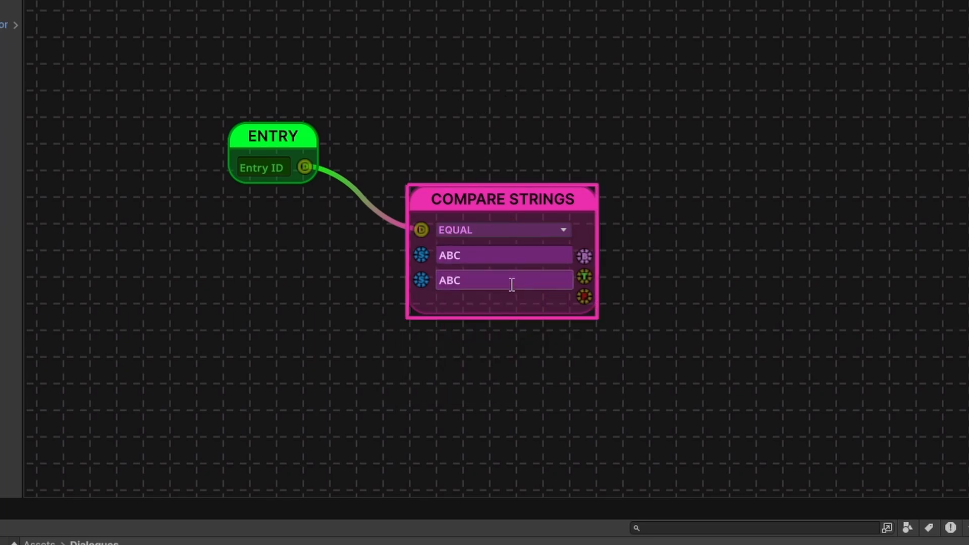
left_click_drag(588, 295, 796, 196)
left_click_drag(599, 299, 608, 326)
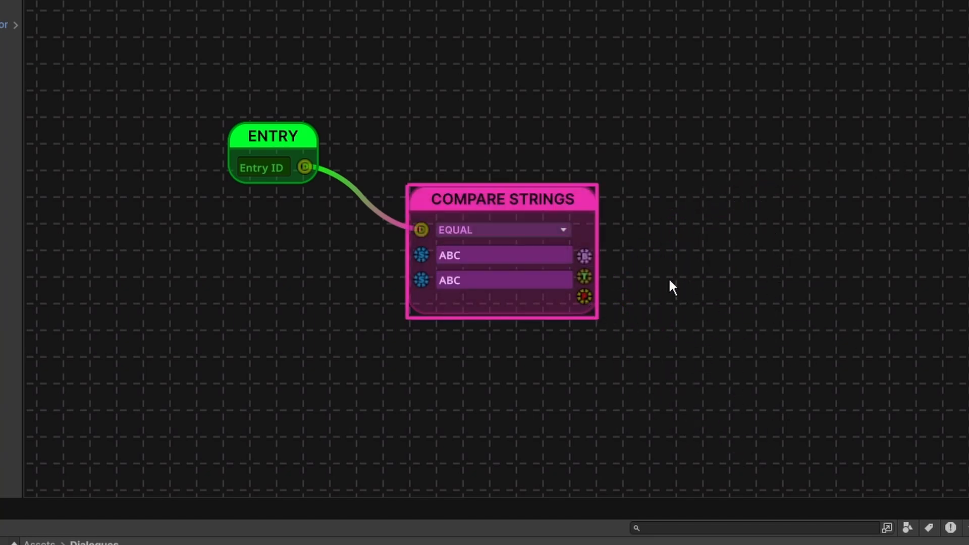
left_click_drag(585, 257, 642, 178)
scroll(650, 125, "down", 2)
left_click(503, 227)
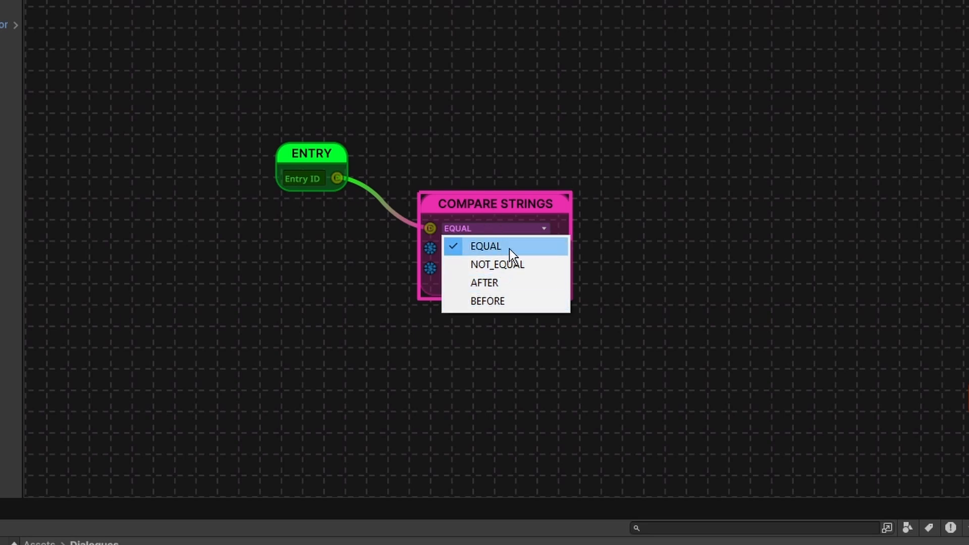
left_click(487, 200)
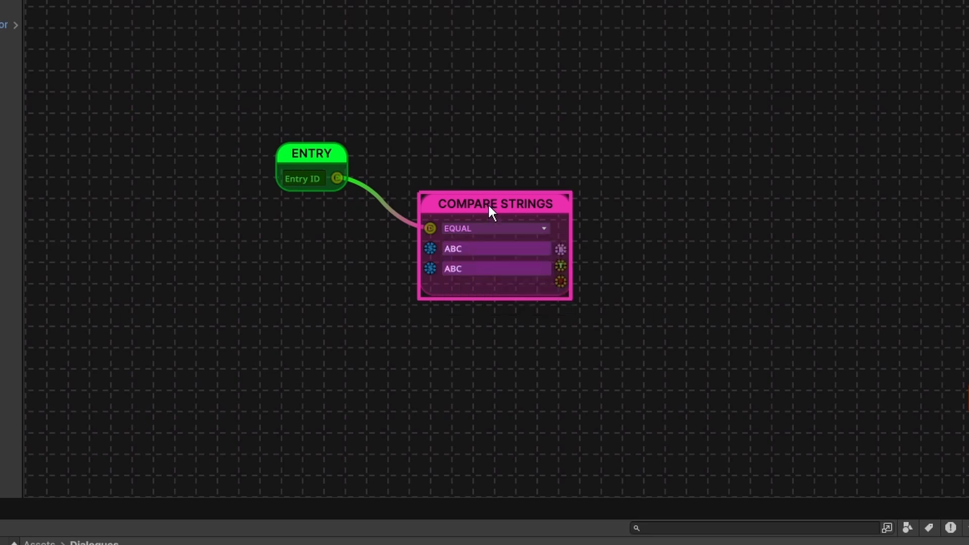
left_click(480, 248)
Set the Compare Strings operator to AFTER and change the second string to XYZ
left_click(486, 229)
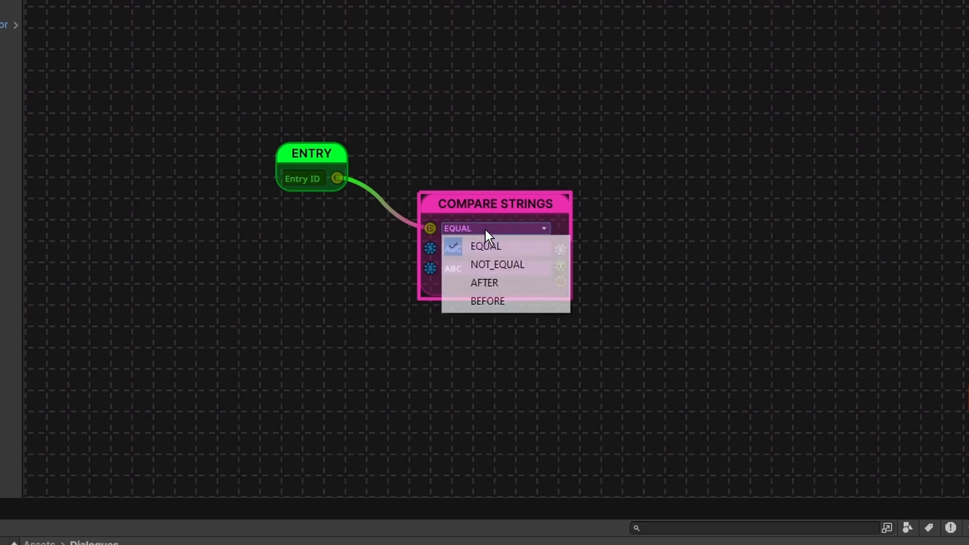
left_click(486, 280)
left_click(475, 248)
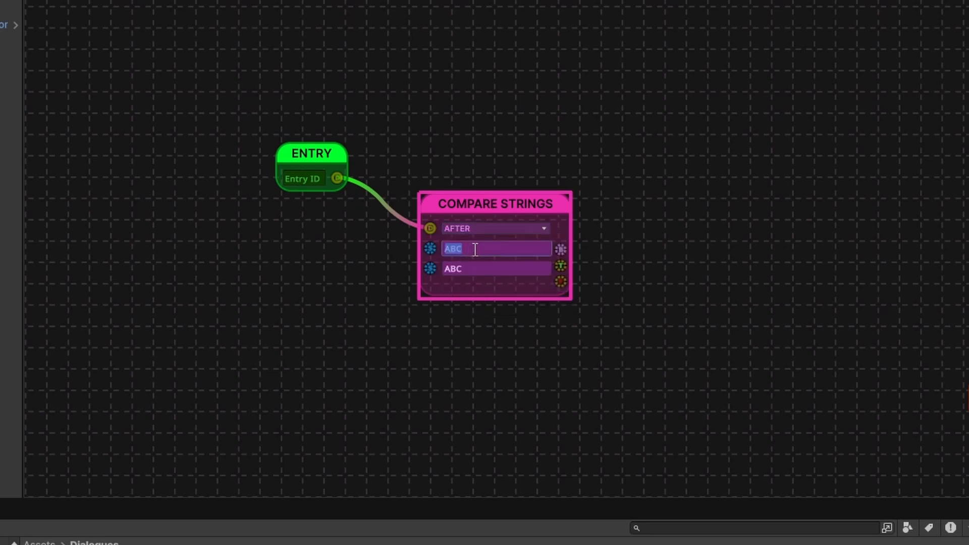
left_click(483, 268)
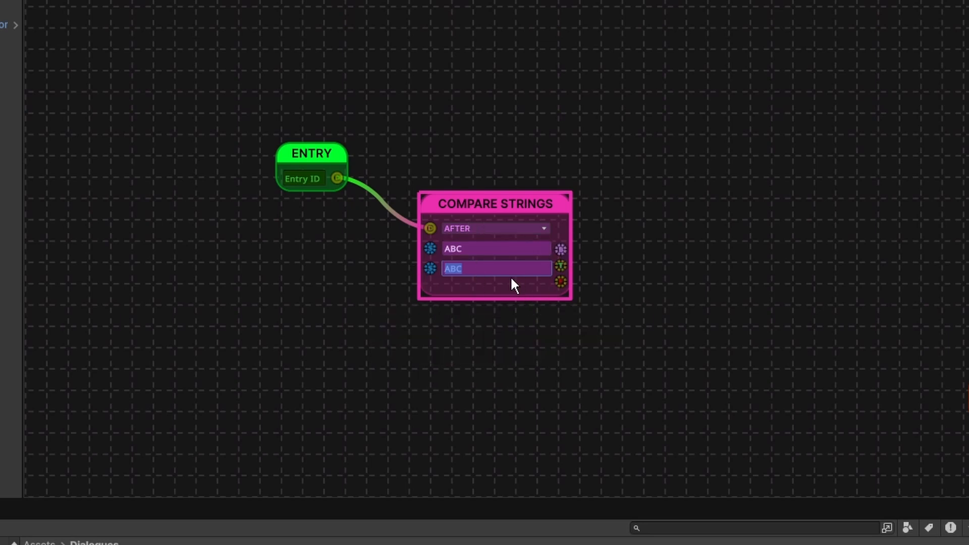
type("XYZ")
Change the Compare Strings operator to BEFORE
scroll(607, 264, "up", 5)
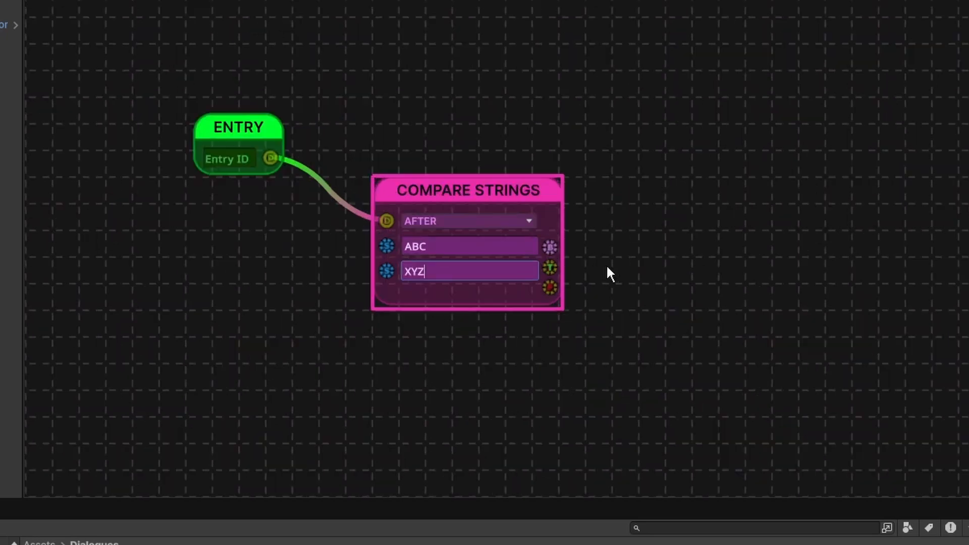
middle_click_drag(633, 192, 718, 209)
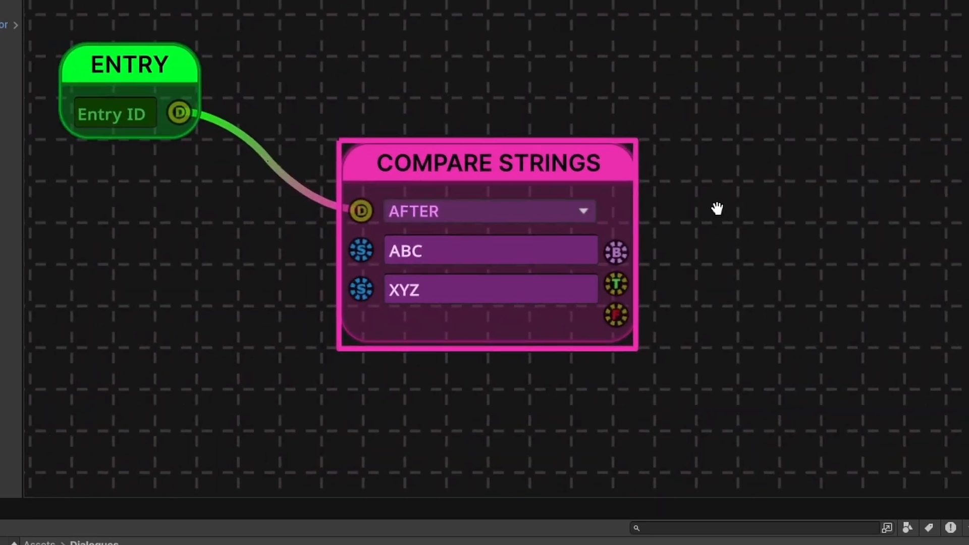
left_click(430, 252)
left_click(444, 295)
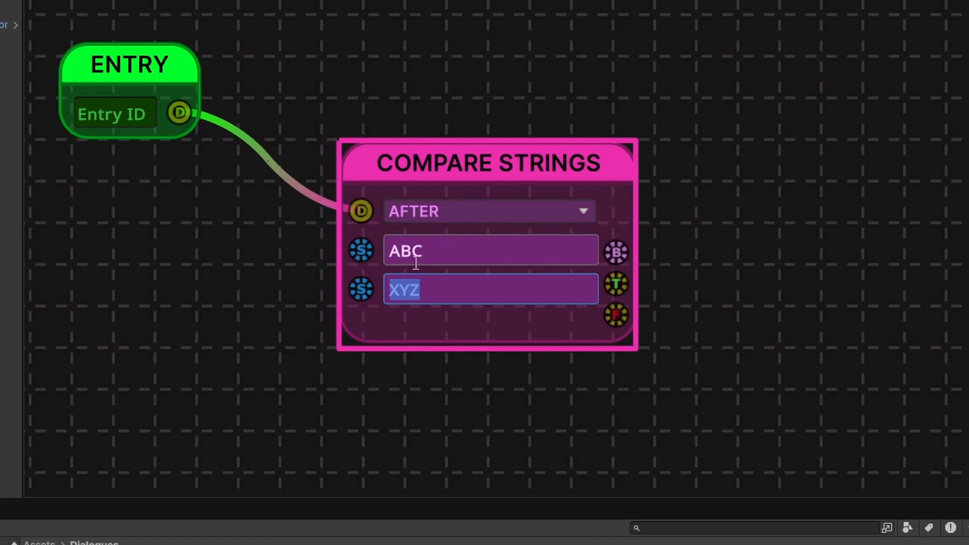
left_click(406, 250)
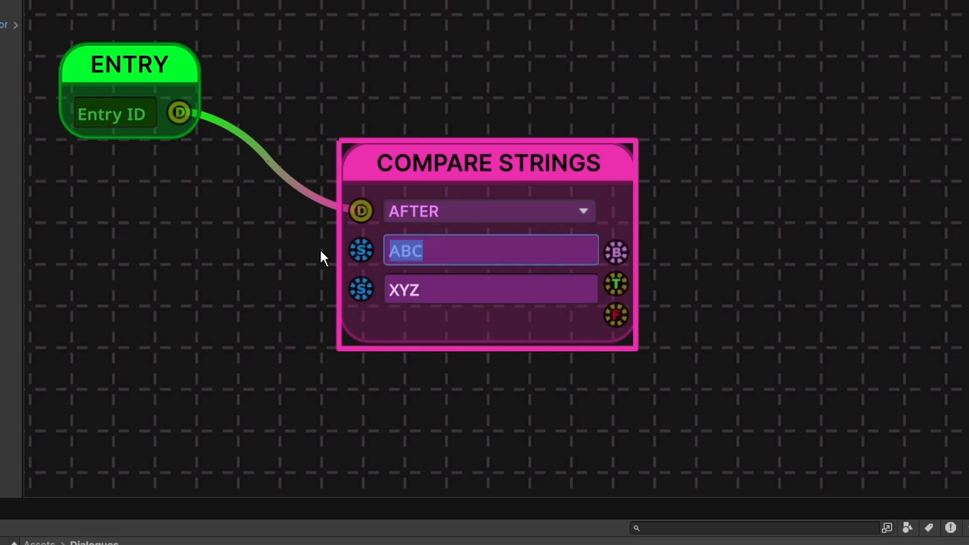
left_click(443, 288)
double_click(442, 288)
left_click(456, 220)
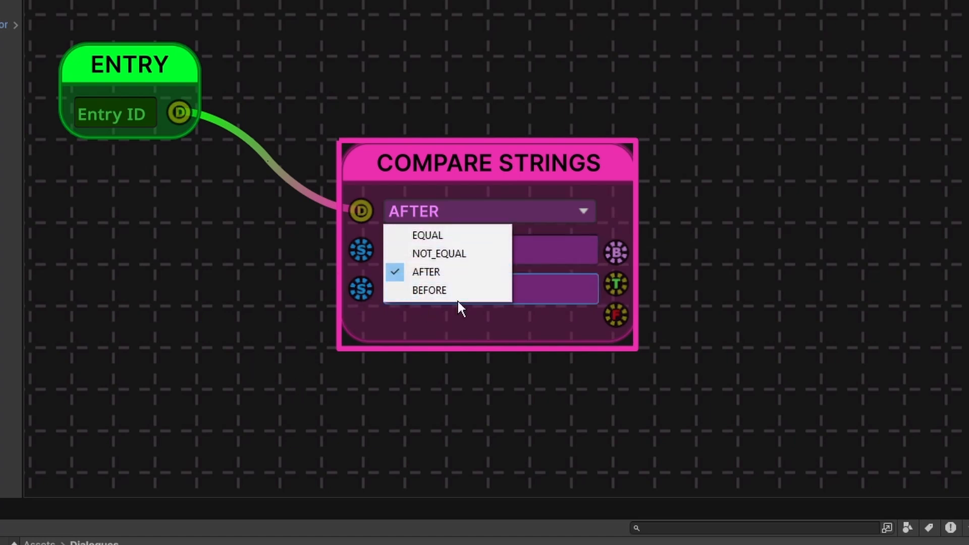
left_click(452, 288)
left_click(441, 252)
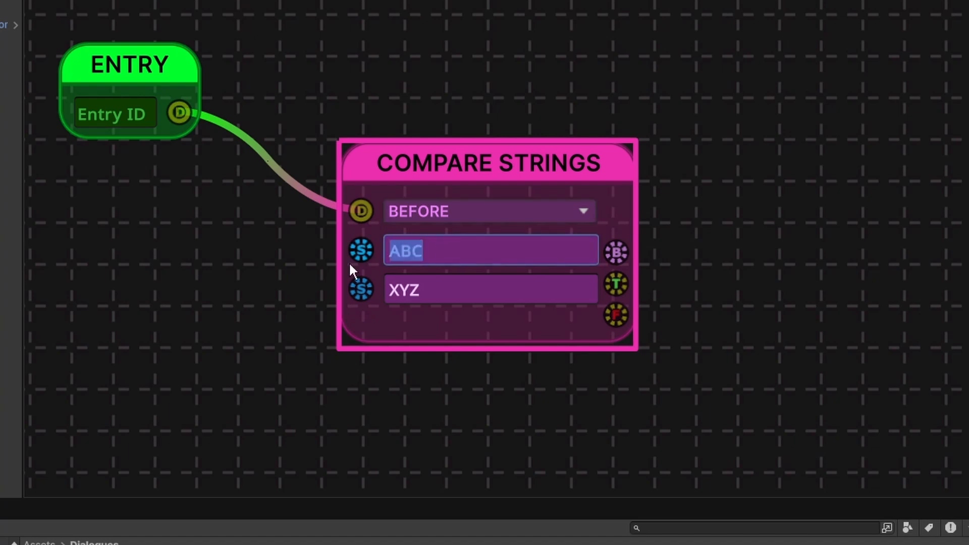
double_click(435, 290)
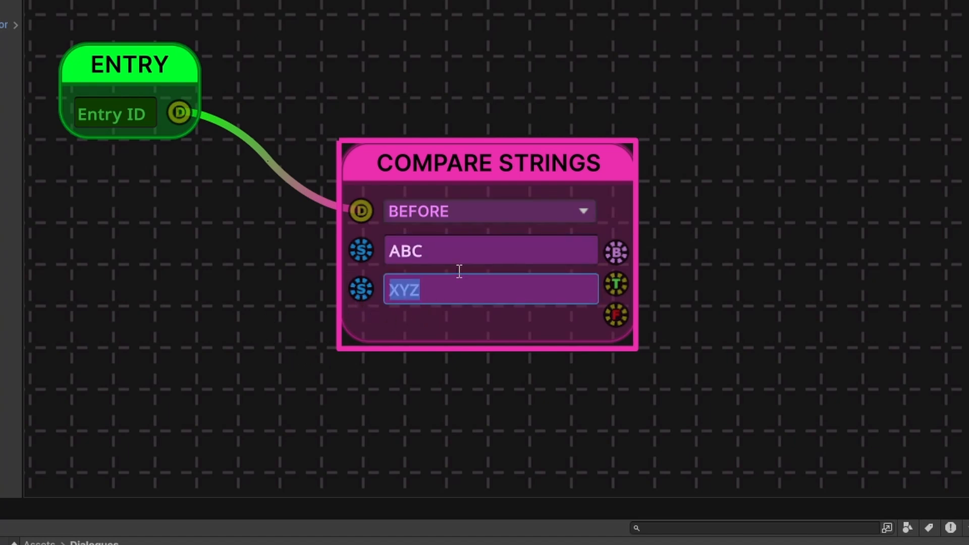
left_click(426, 241)
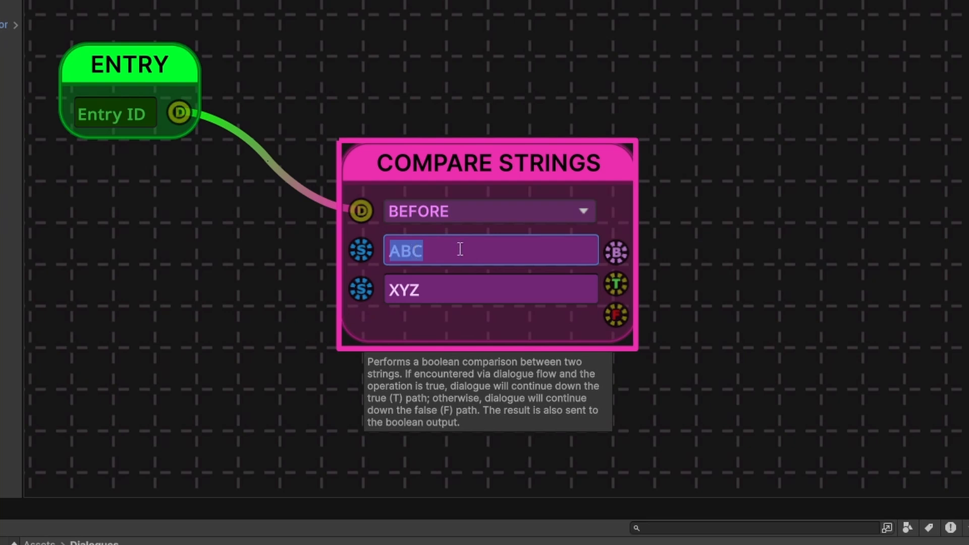
left_click_drag(433, 289, 393, 289)
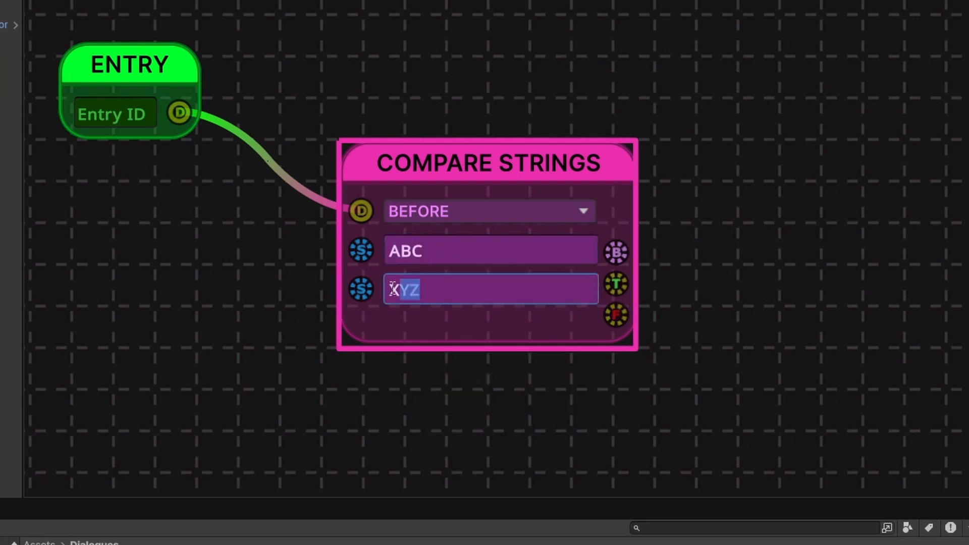
left_click_drag(617, 252, 785, 101)
left_click_drag(616, 283, 833, 272)
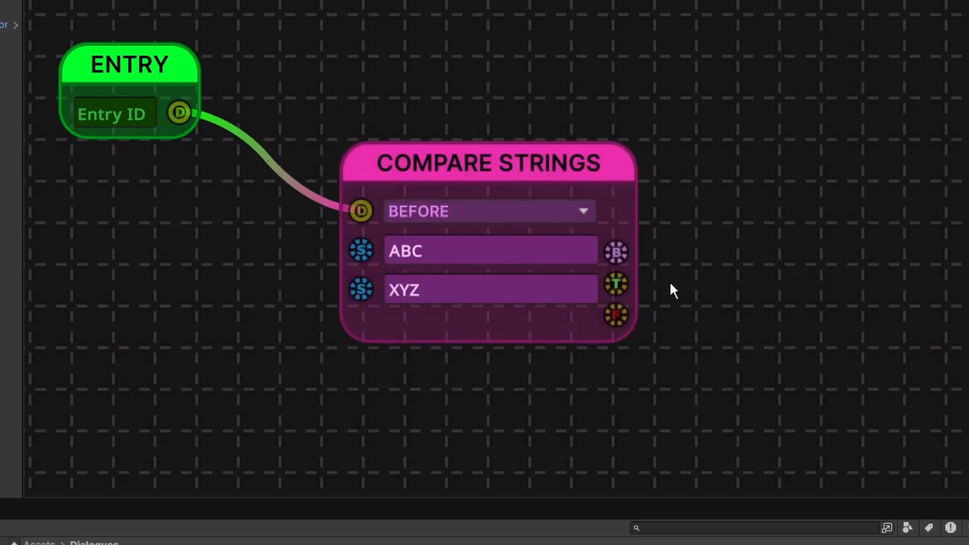
Add a Conversation node between Compare Strings and Exit, and connect the Compare Strings true output to it
scroll(698, 246, "down", 5)
scroll(575, 314, "up", 3)
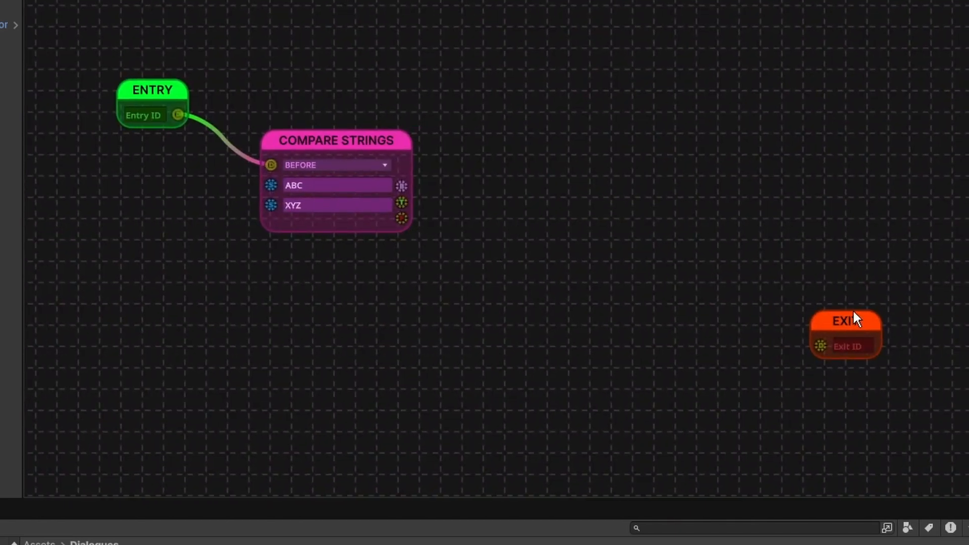
left_click_drag(856, 319, 794, 312)
right_click(523, 232)
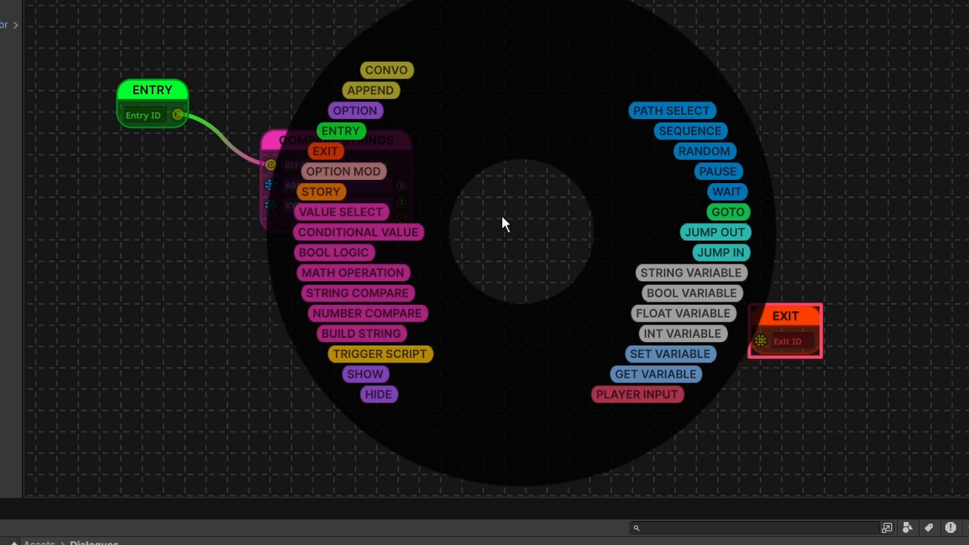
left_click(384, 71)
left_click_drag(438, 192, 493, 203)
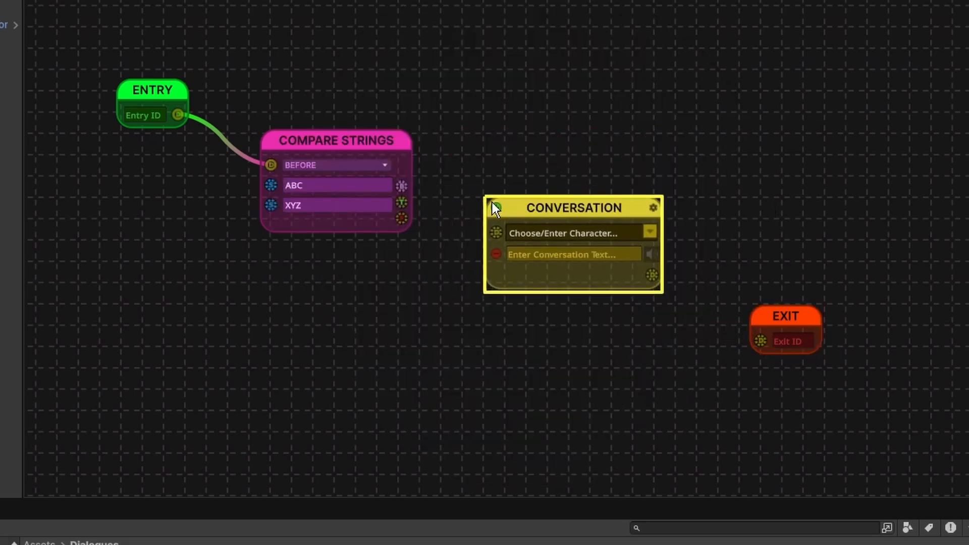
left_click_drag(402, 202, 556, 138)
Add a second Conversation node below the first and connect the Compare Strings false output to it
key("space")
left_click(387, 70)
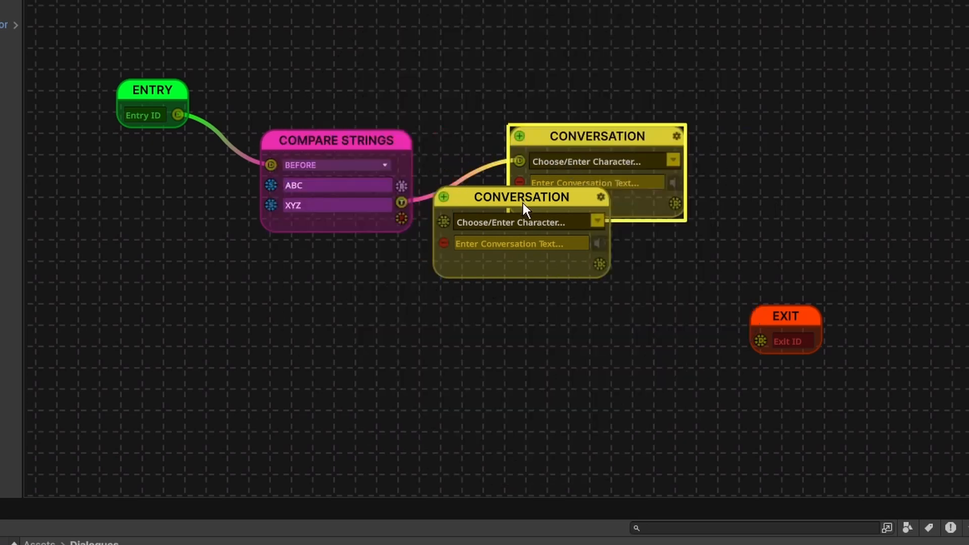
left_click_drag(523, 204, 587, 263)
left_click_drag(402, 219, 504, 277)
Connect both Conversation nodes to the Exit node and place Exit beside them, vertically between the two
left_click_drag(675, 203, 760, 341)
left_click_drag(670, 324, 801, 255)
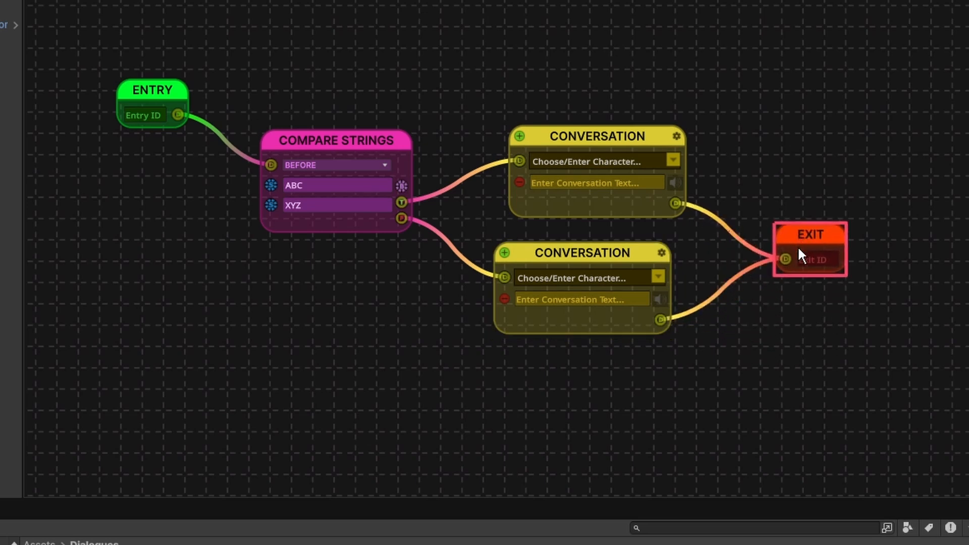
Enter "ABC is before XYZ." in the true-branch Conversation node and "ABC is after XYZ." in the false-branch one
left_click(568, 184)
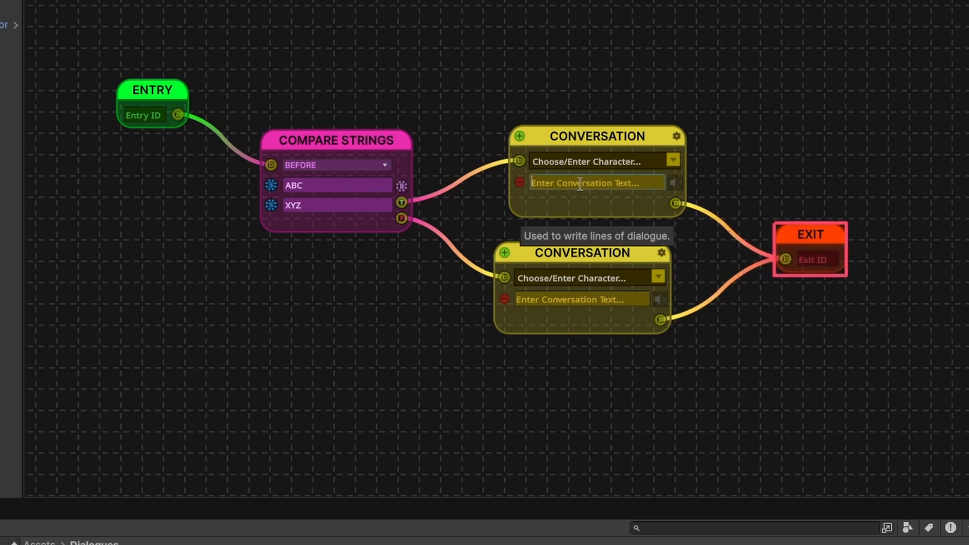
type("ABC is before XYZ.")
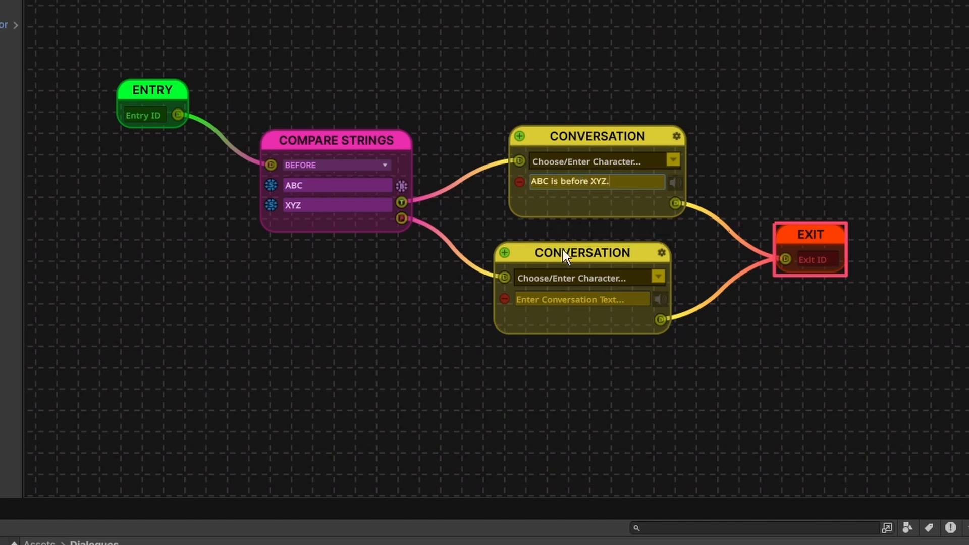
left_click(547, 301)
type("ABC")
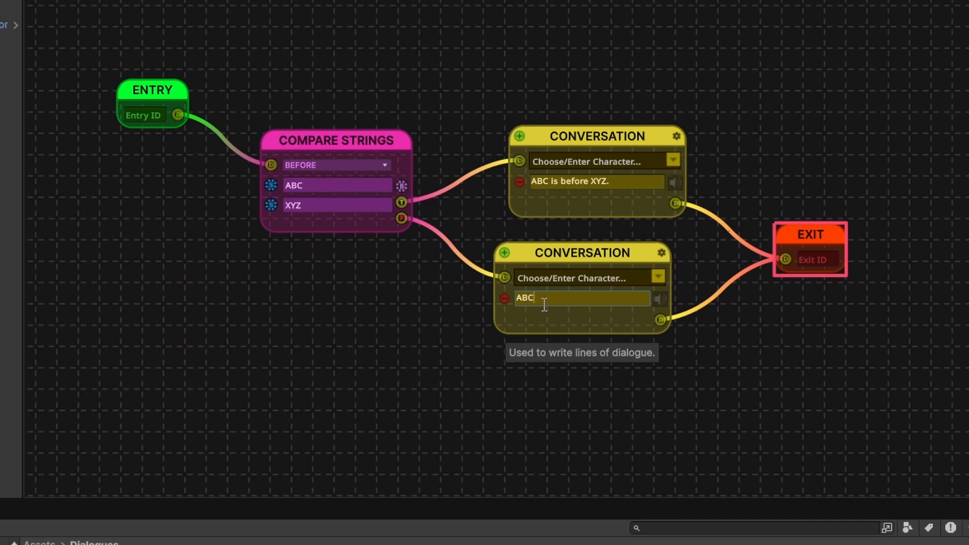
type(" is after XYZ.")
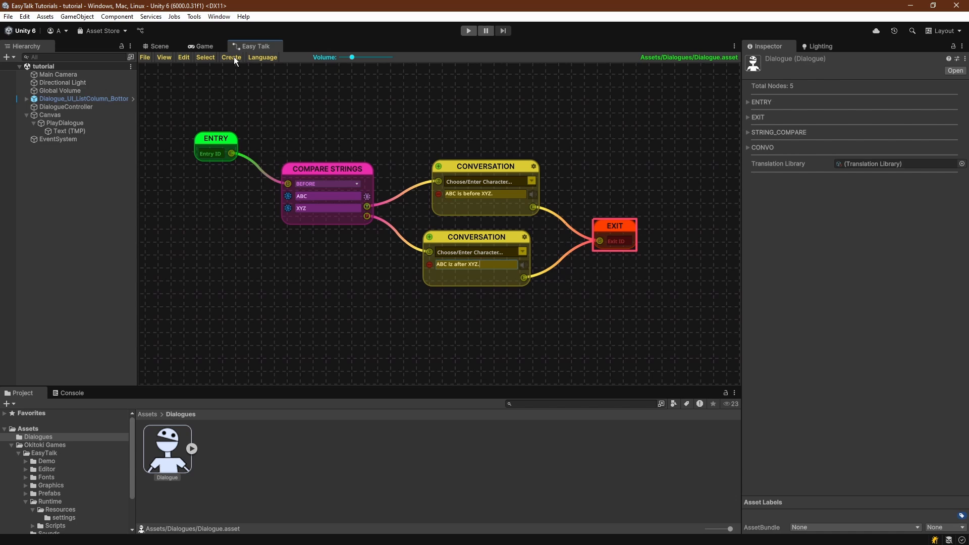
Assign the Dialogue asset to the Dialogue field of the DialogueController object
left_click(204, 47)
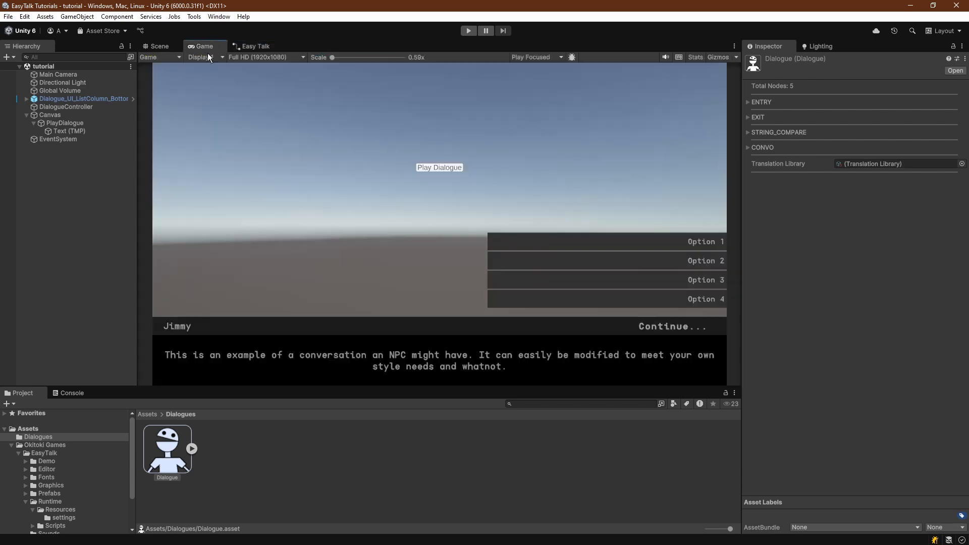
left_click(78, 107)
left_click_drag(159, 443, 897, 159)
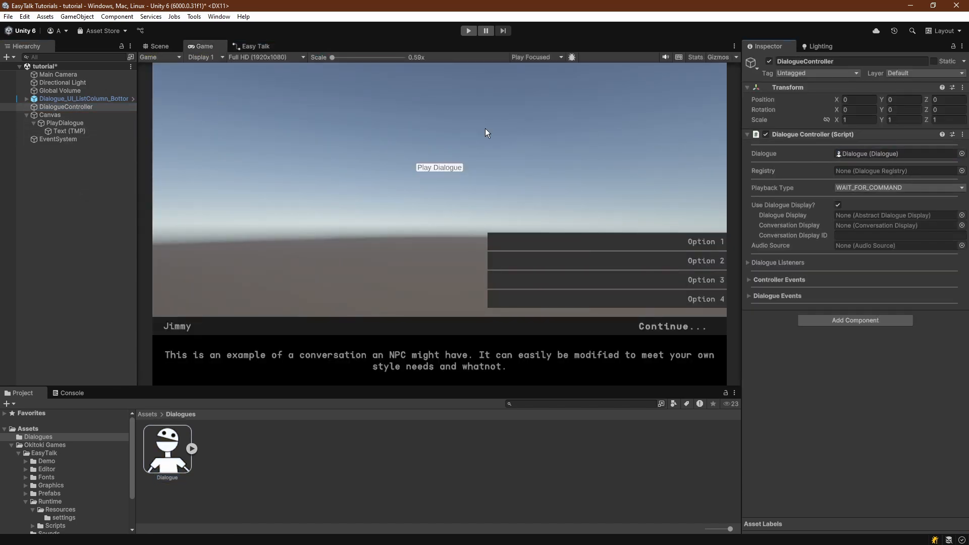
Run the scene, play the dialogue through to its end, and stop play mode
left_click(467, 31)
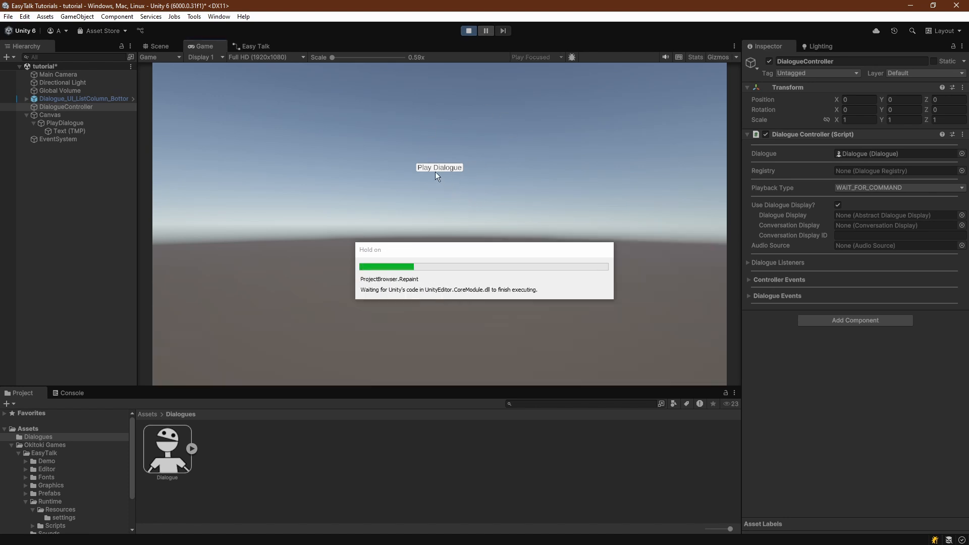
left_click(435, 168)
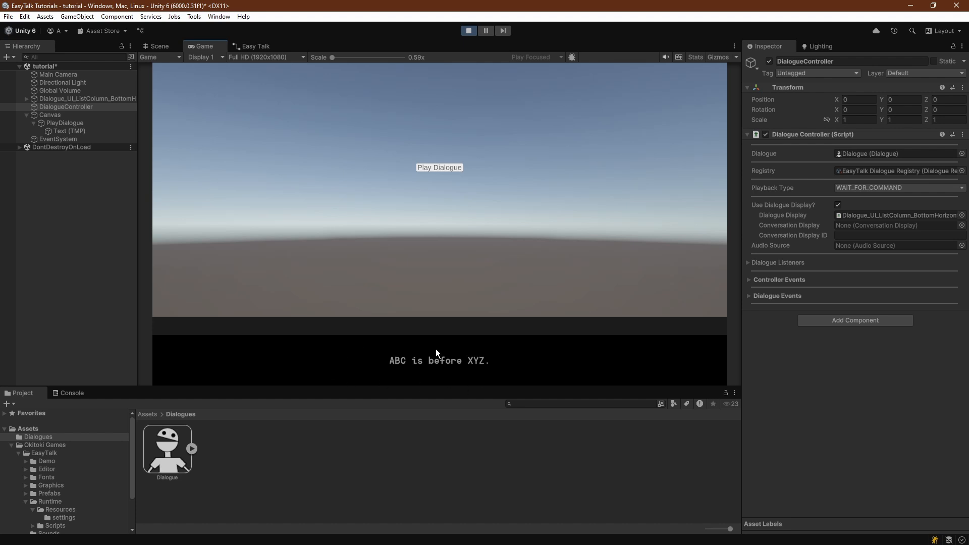
left_click(670, 326)
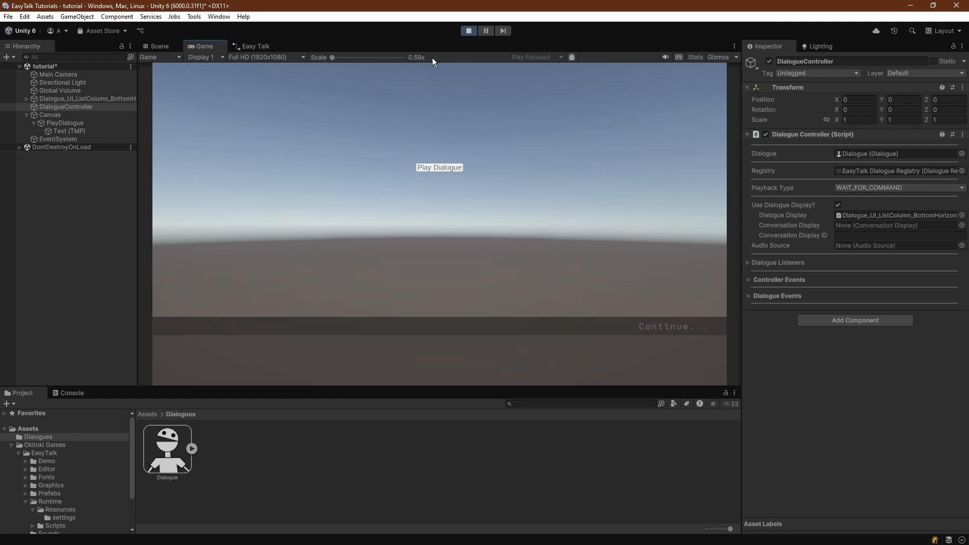
left_click(469, 30)
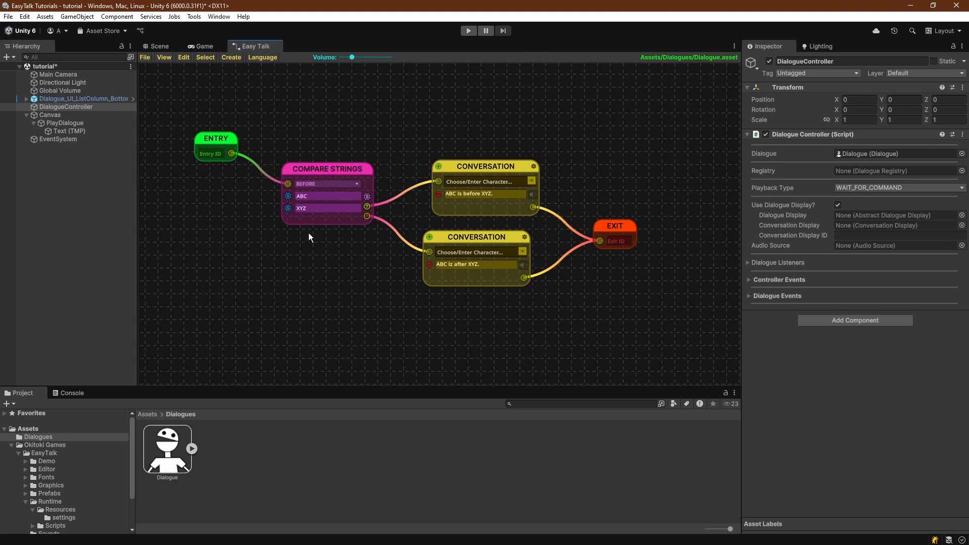
Examine the string inputs and text fields of the Compare Strings node in the EasyTalk graph
scroll(309, 237, "up", 2)
middle_click_drag(431, 130, 446, 143)
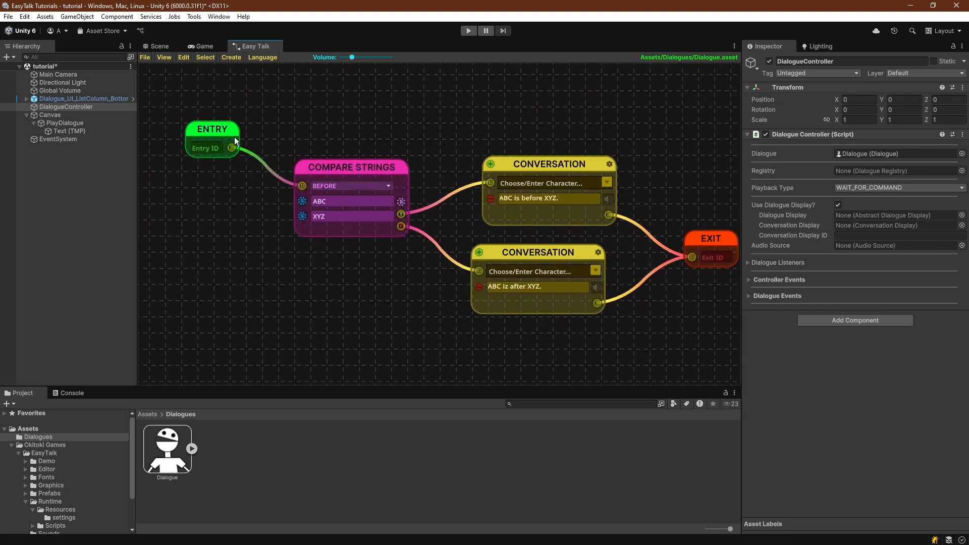
middle_click_drag(252, 208, 288, 203)
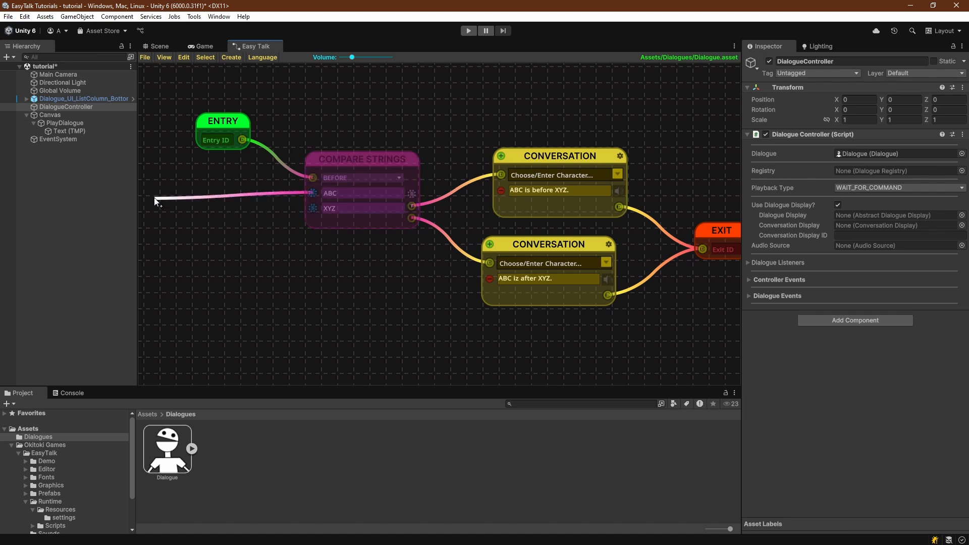
left_click(349, 193)
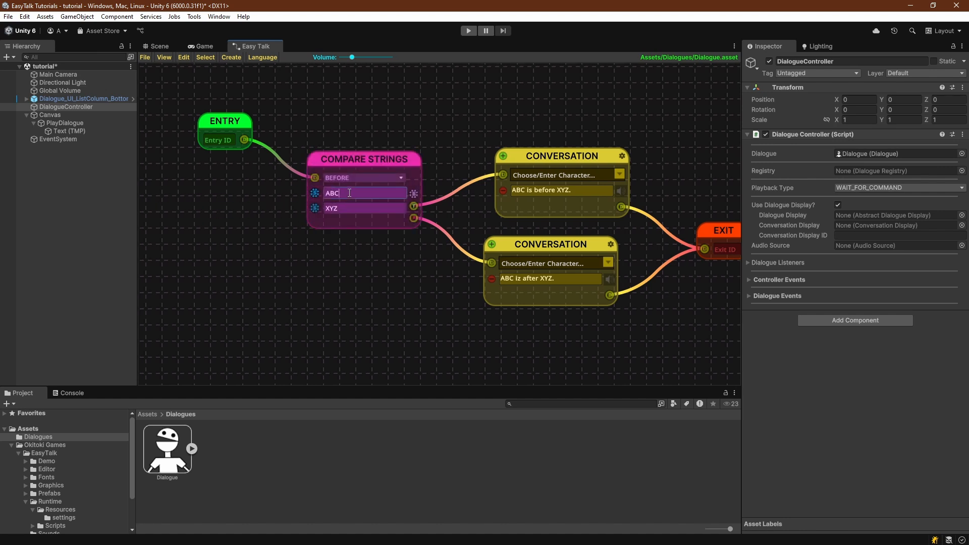
left_click(365, 129)
scroll(540, 131, "down", 2)
middle_click_drag(540, 132, 425, 191)
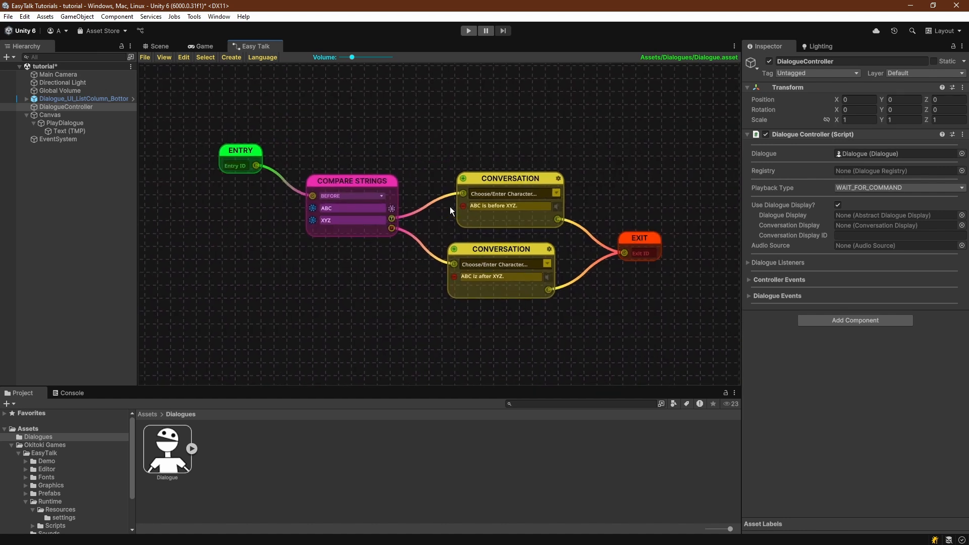